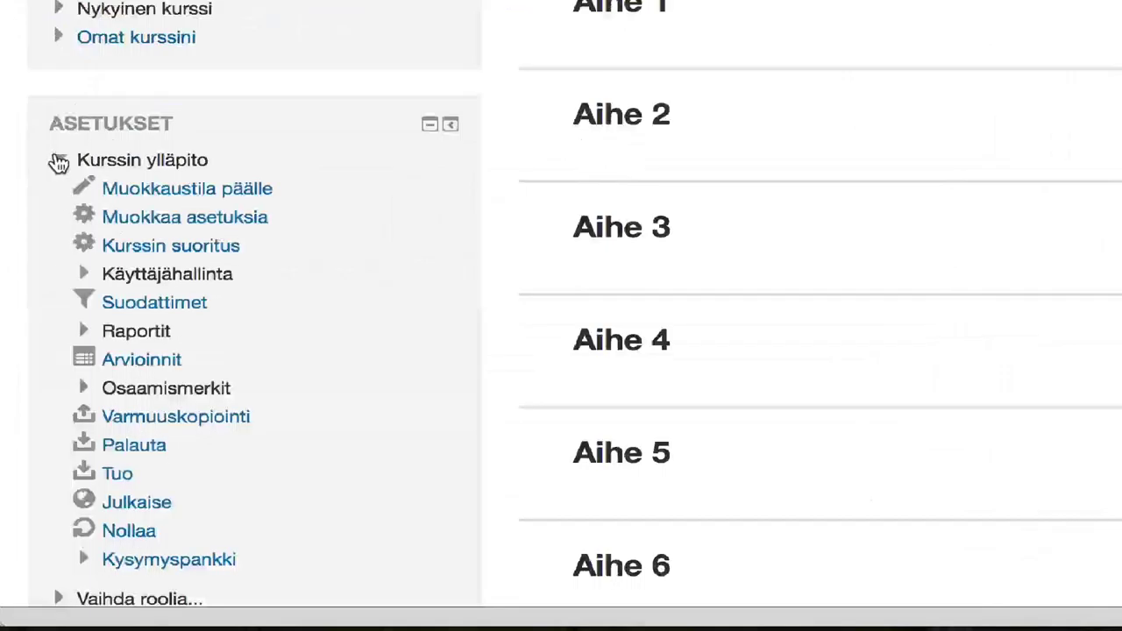
Step: Open the eForumTEST Osallistujat list from Käyttäjähallinta to view the enrolled student
click(84, 275)
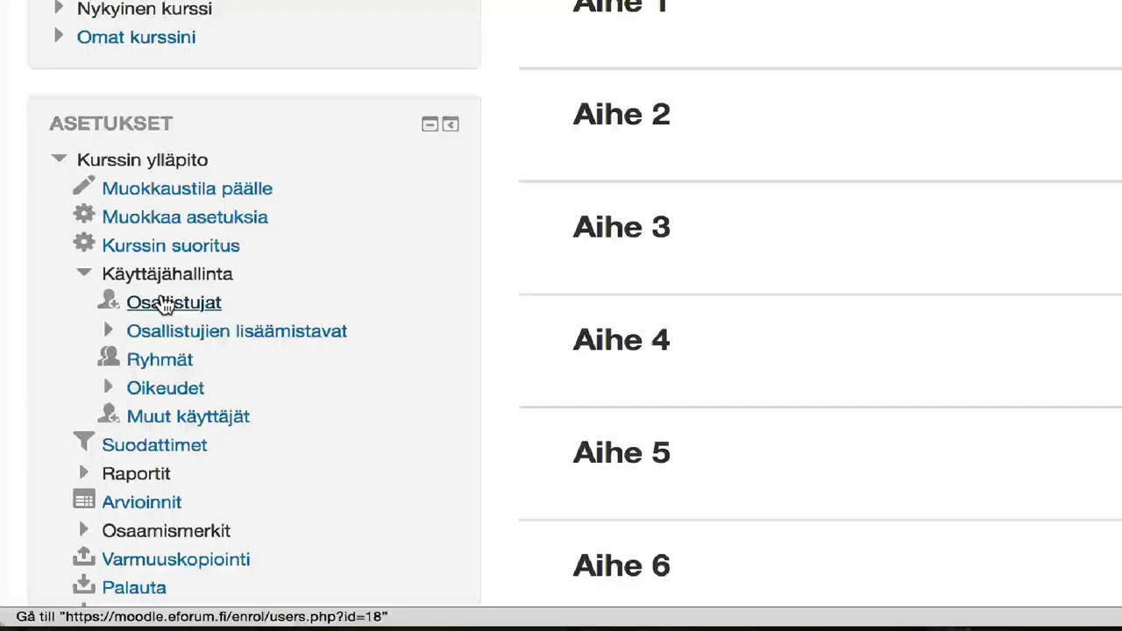
click(164, 303)
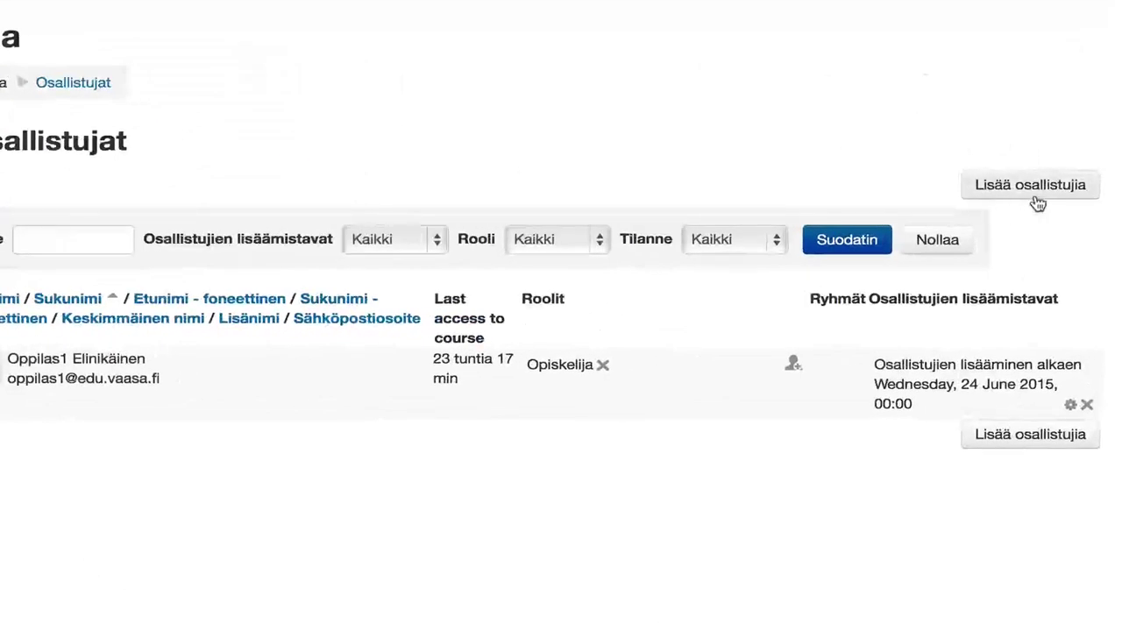
Step: Search users for 'oppilas' and enrol the second match in eForumTEST as Opiskelija
click(1034, 198)
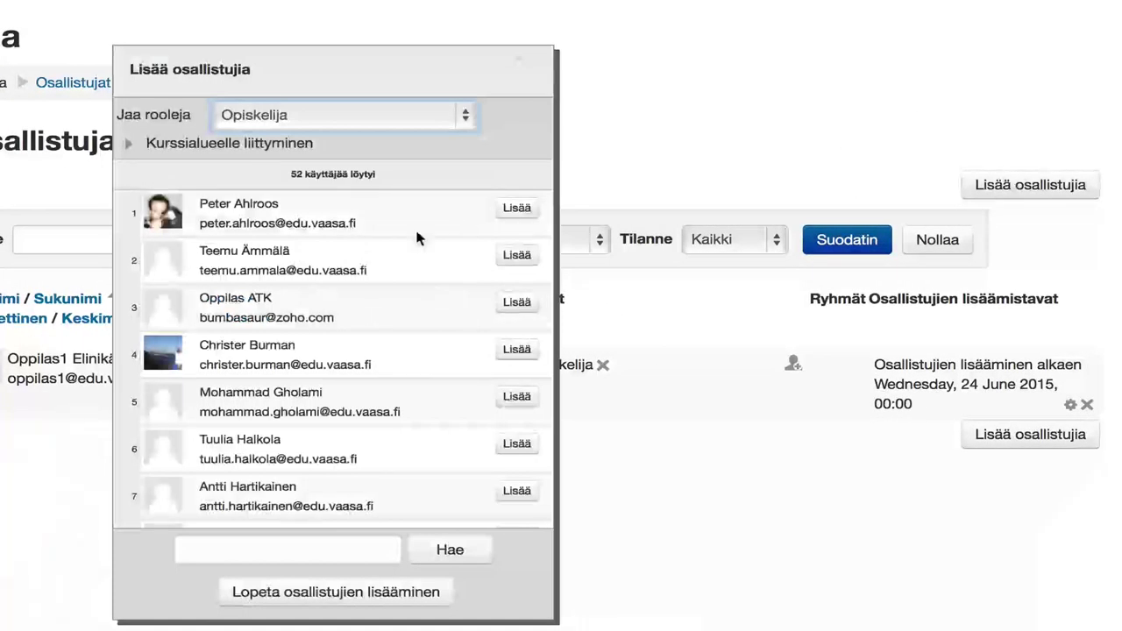
click(222, 551)
text(oppilas)
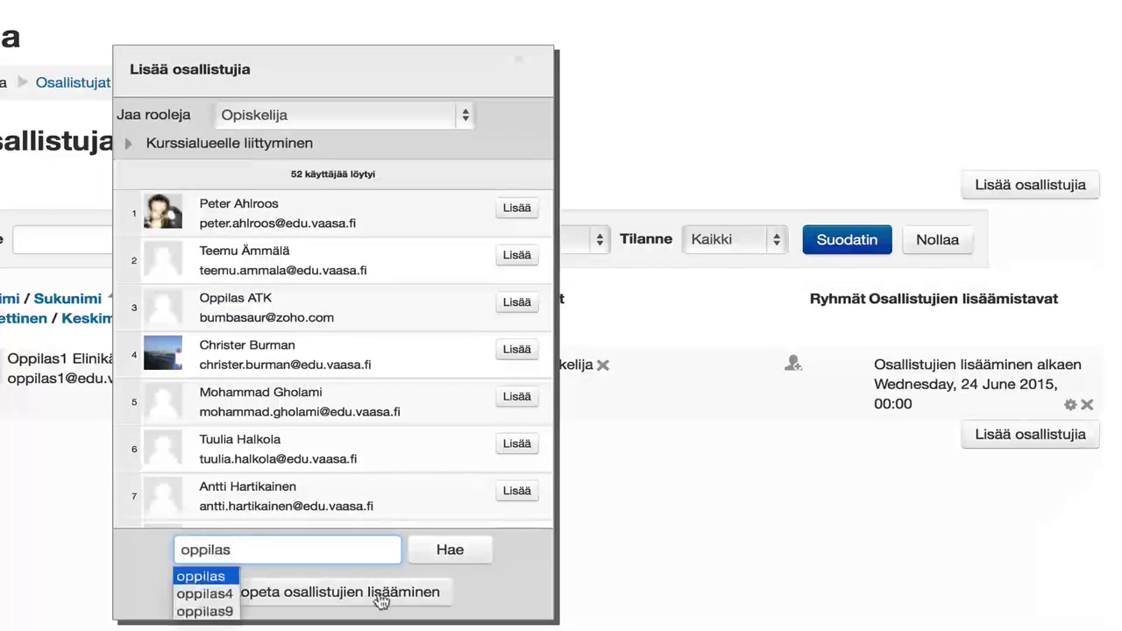
click(449, 550)
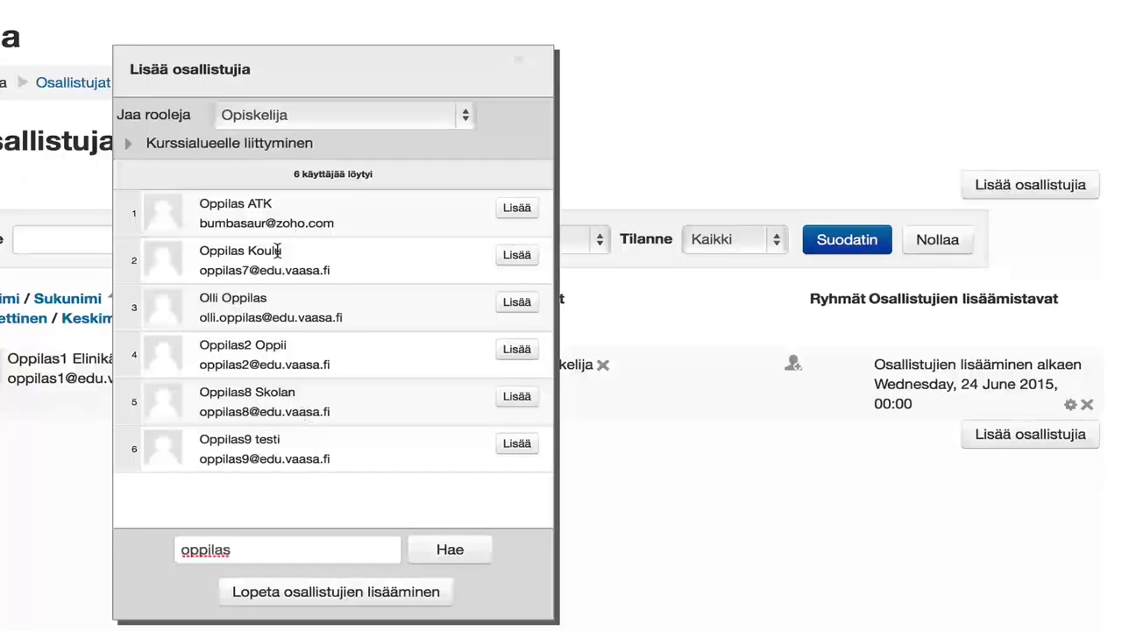
click(516, 256)
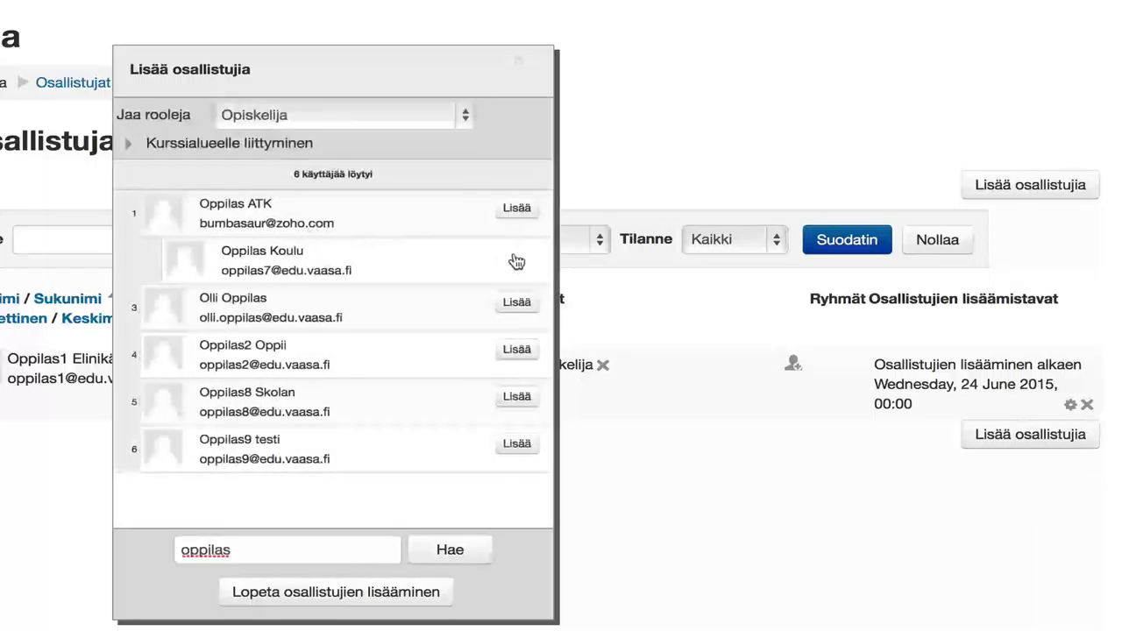
click(518, 63)
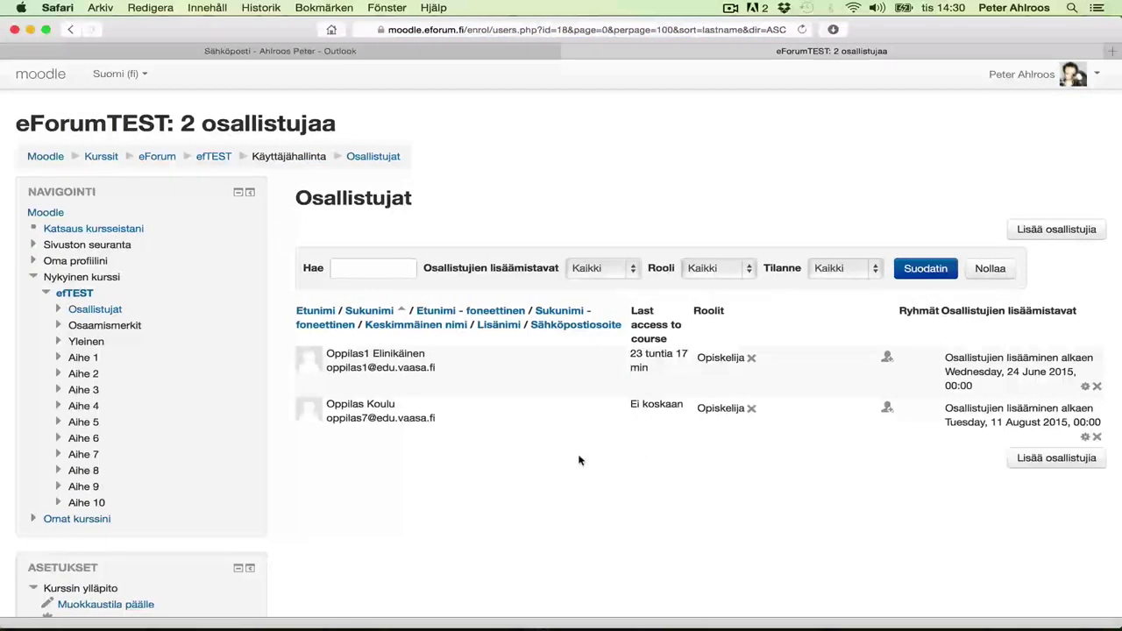
Step: Open the Osallistujien lisäämistavat page listing eForumTEST's enrolment methods
scroll(579, 460, down, 6)
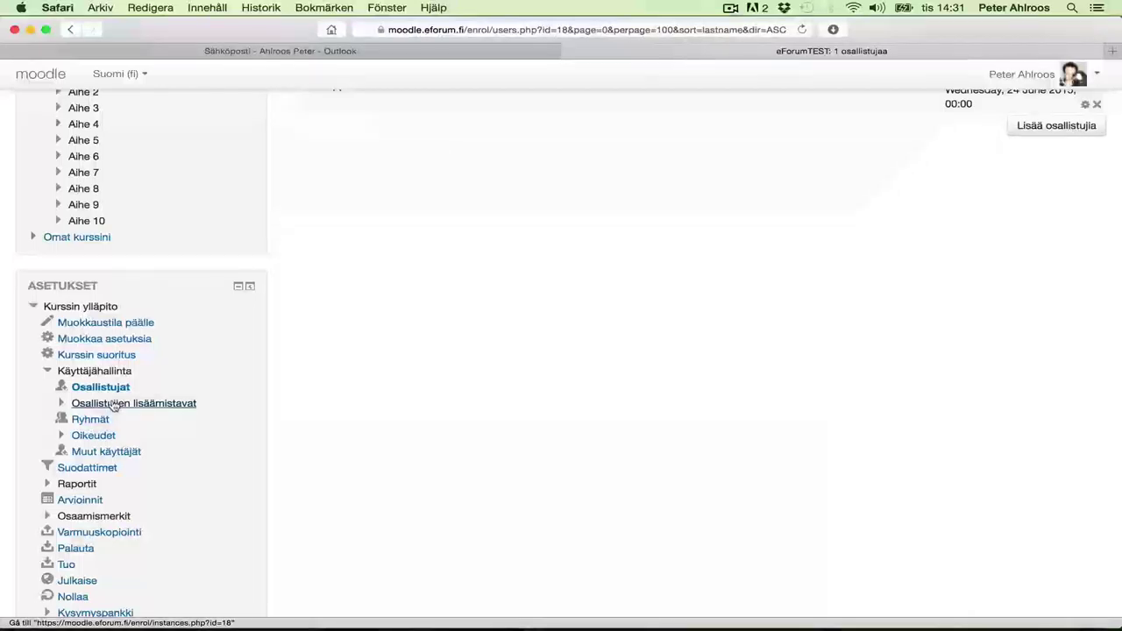
click(62, 404)
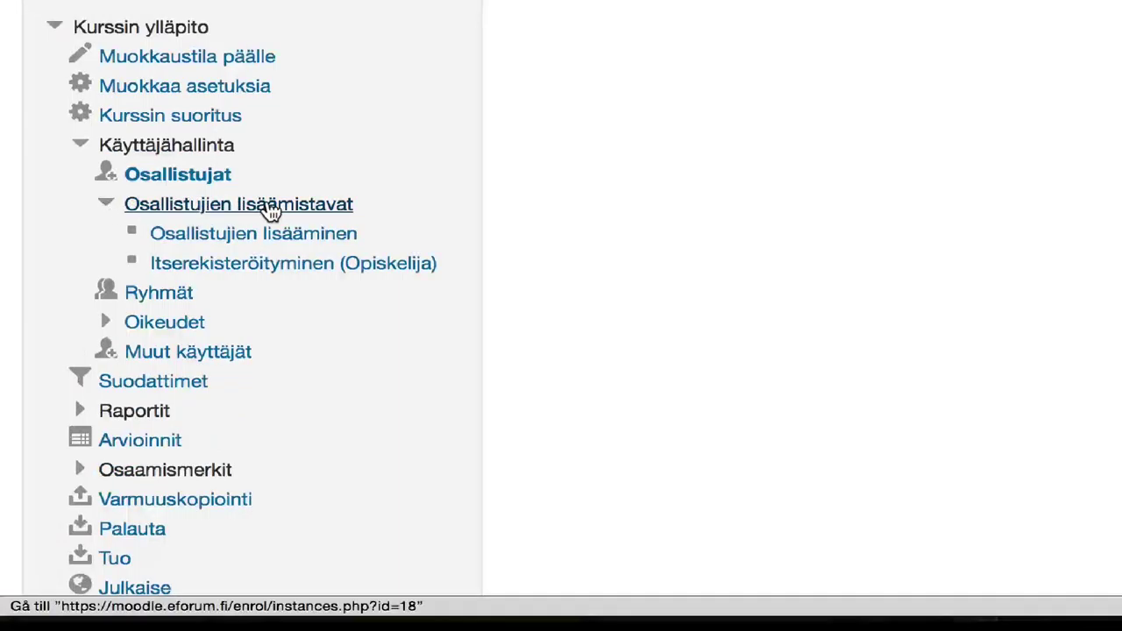
click(272, 211)
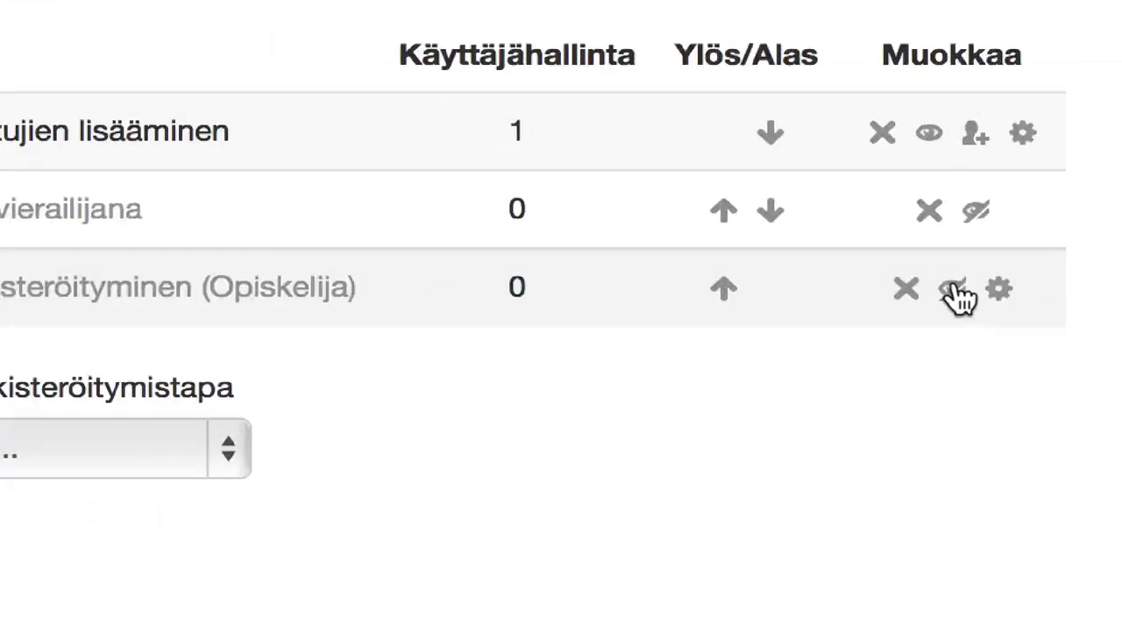
Step: Enable Itserekisteröityminen (self-enrolment) and bring up its Muokkaa settings form
click(958, 296)
click(998, 287)
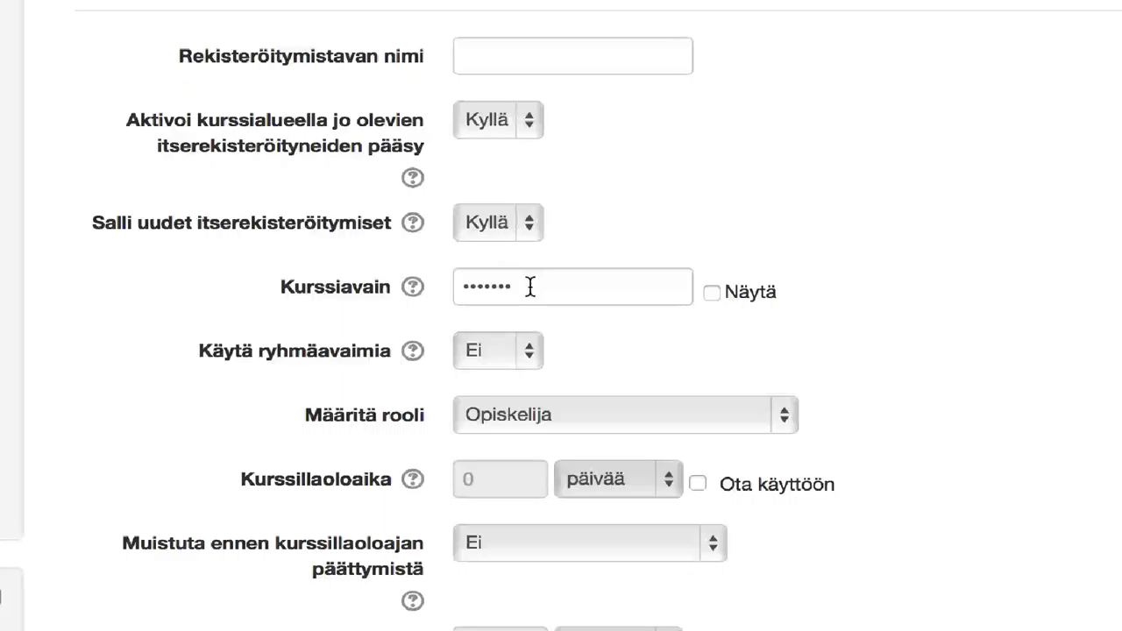
Step: Replace the old Kurssiavain with a new enrolment key, shown in plain text
drag(529, 283, 454, 267)
key(BackSpace)
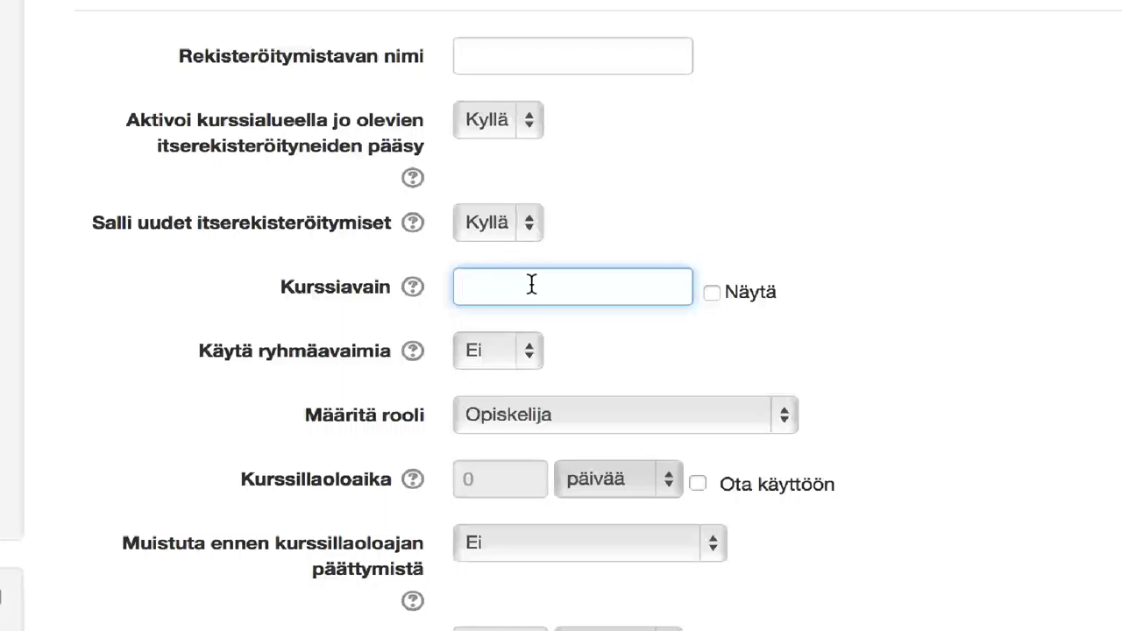
click(711, 293)
click(513, 291)
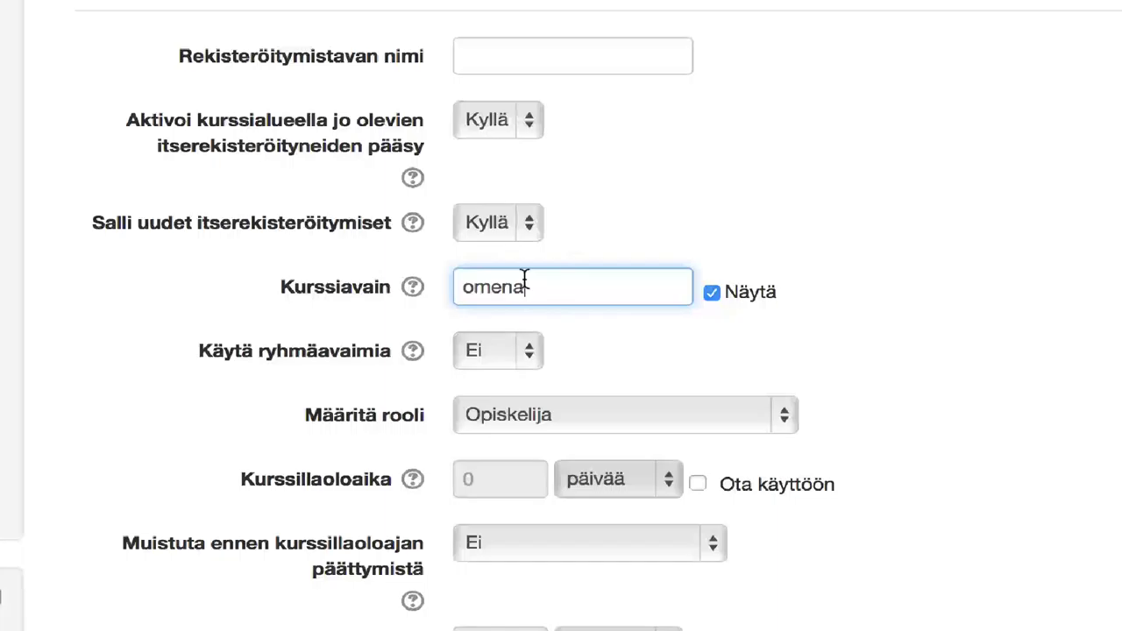
scroll(690, 362, down, 5)
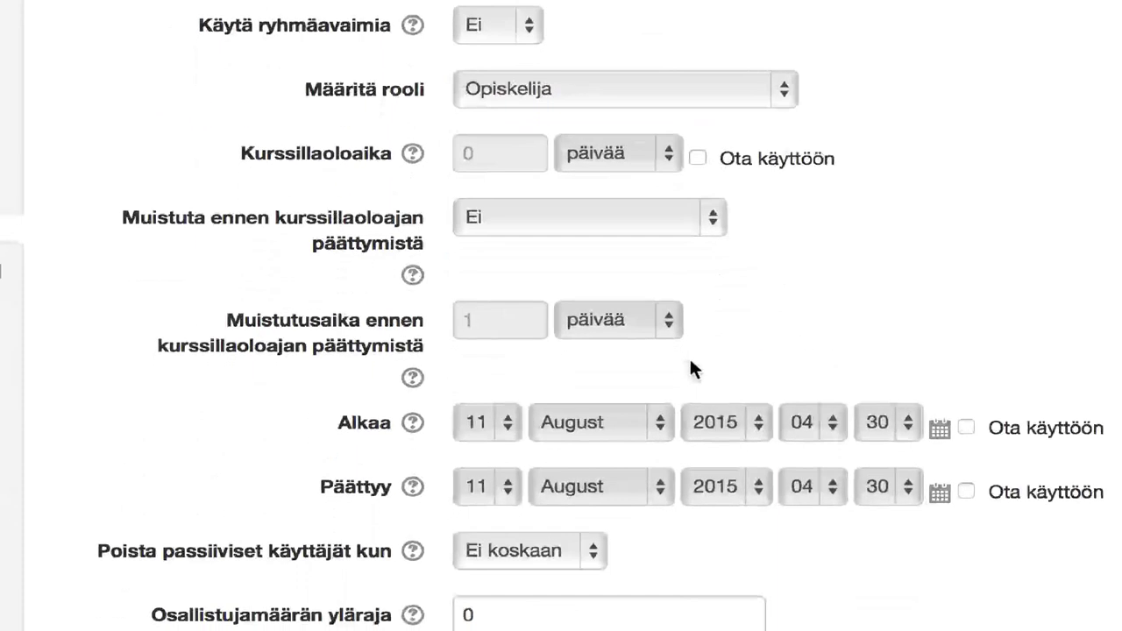
scroll(689, 356, down, 4)
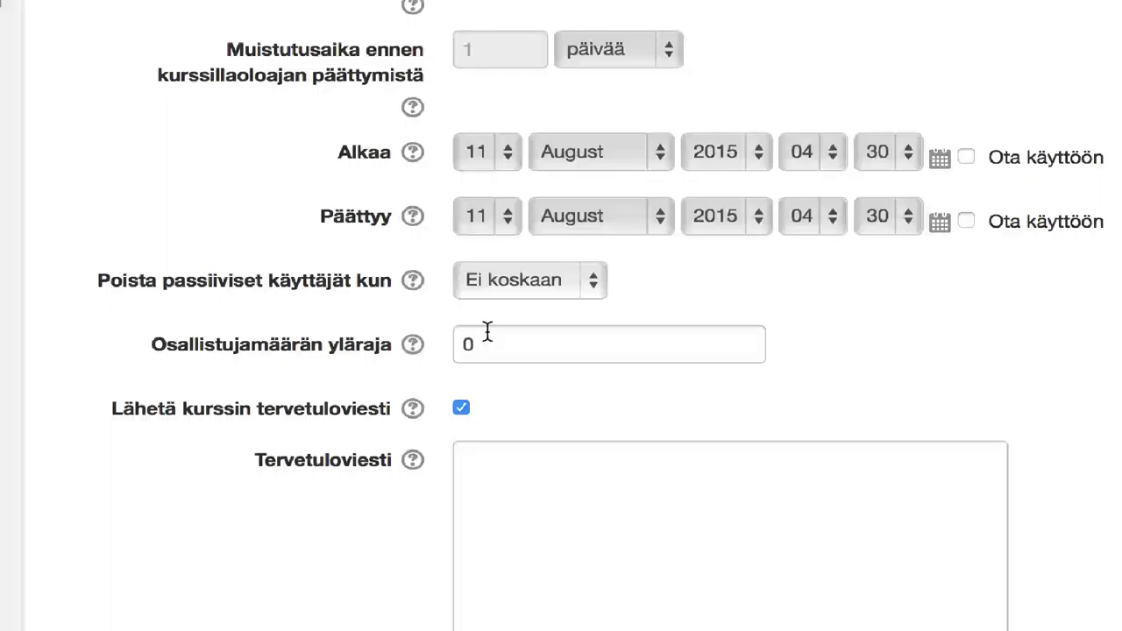
scroll(483, 333, down, 3)
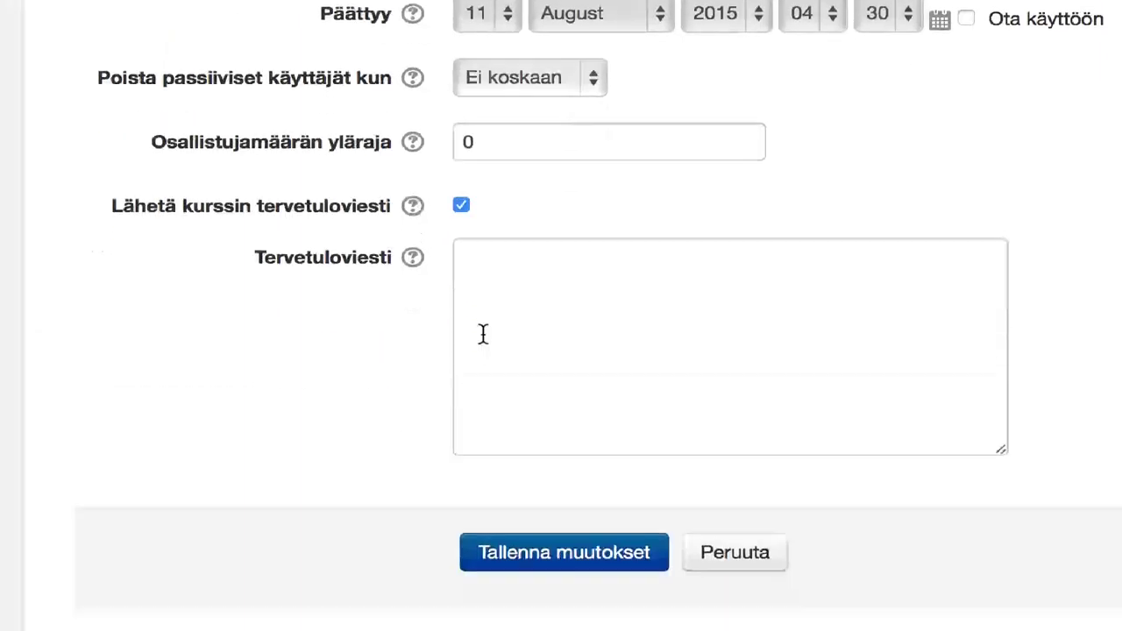
scroll(483, 333, down, 1)
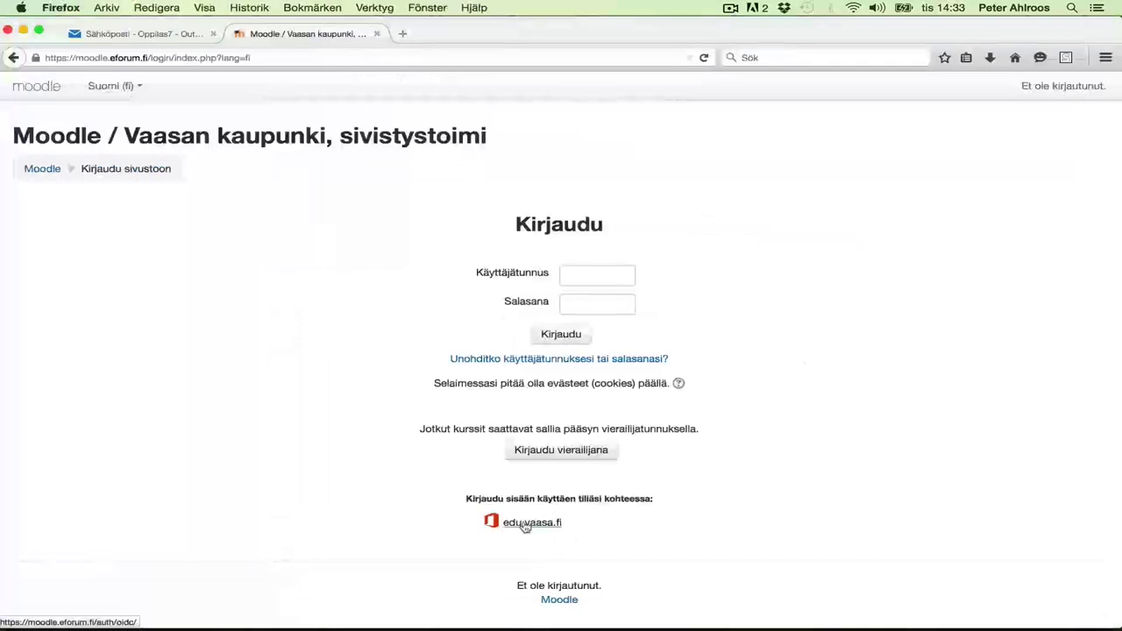
Step: Log in as the student via the edu.vaasa.fi account and open the eForumTEST course
click(525, 523)
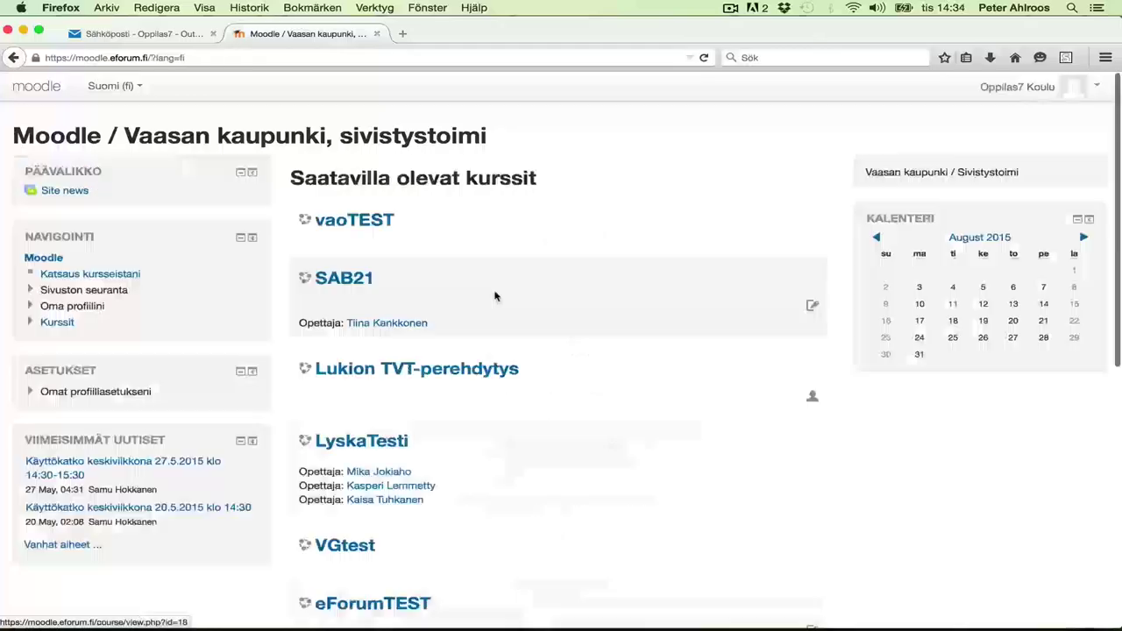
scroll(509, 454, down, 8)
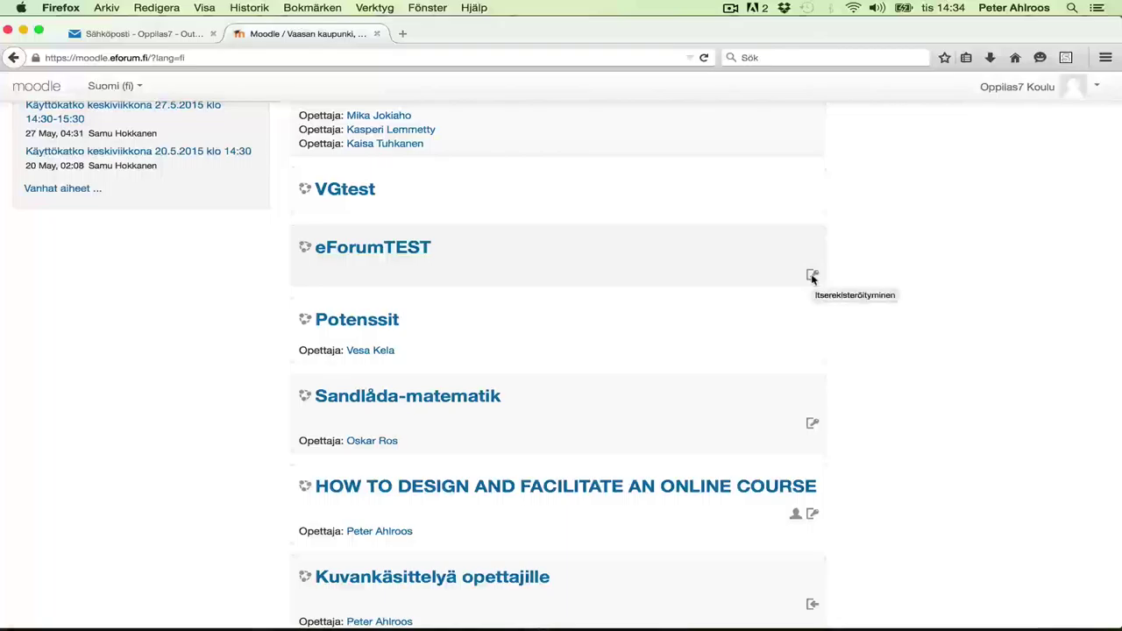
click(375, 247)
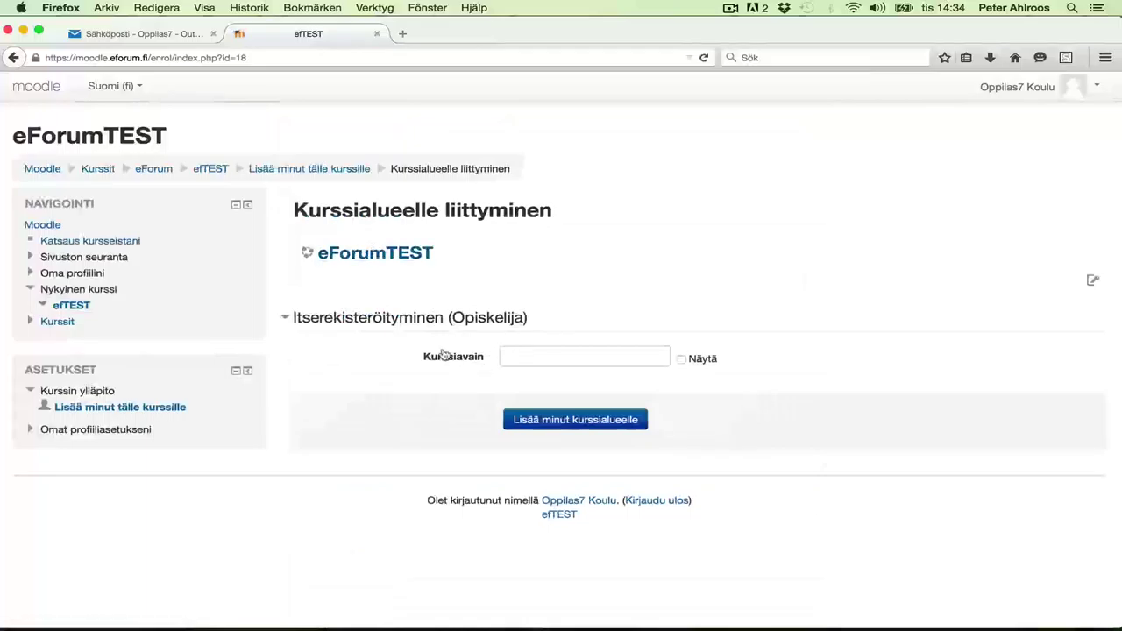
Step: Enter the course enrolment key unmasked and submit it to join eForumTEST
click(532, 357)
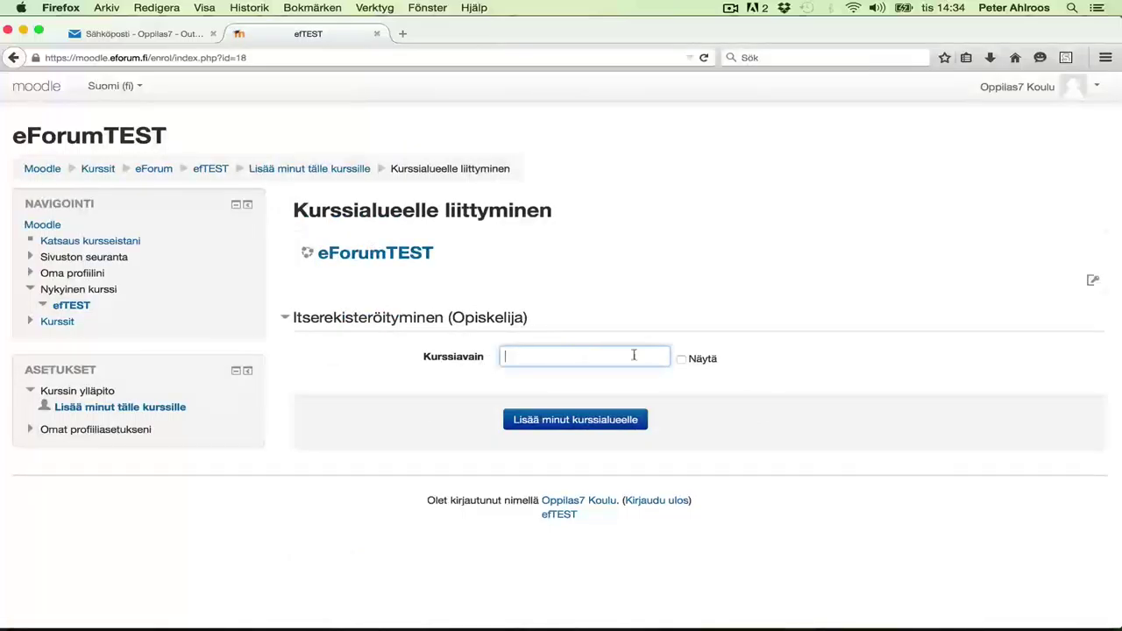
click(683, 364)
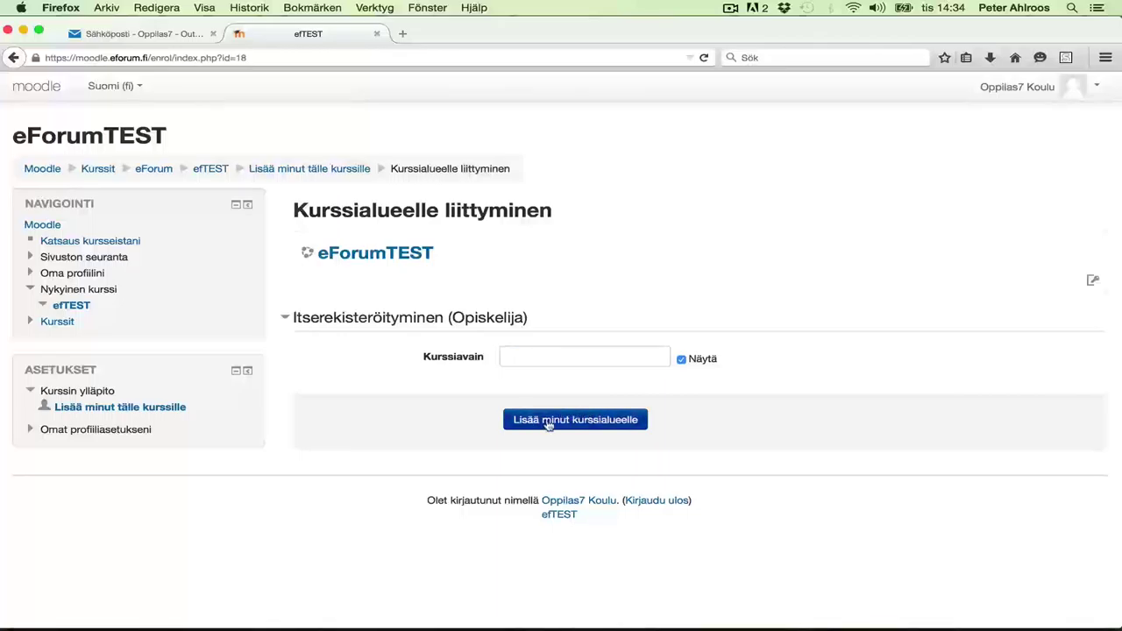
click(538, 357)
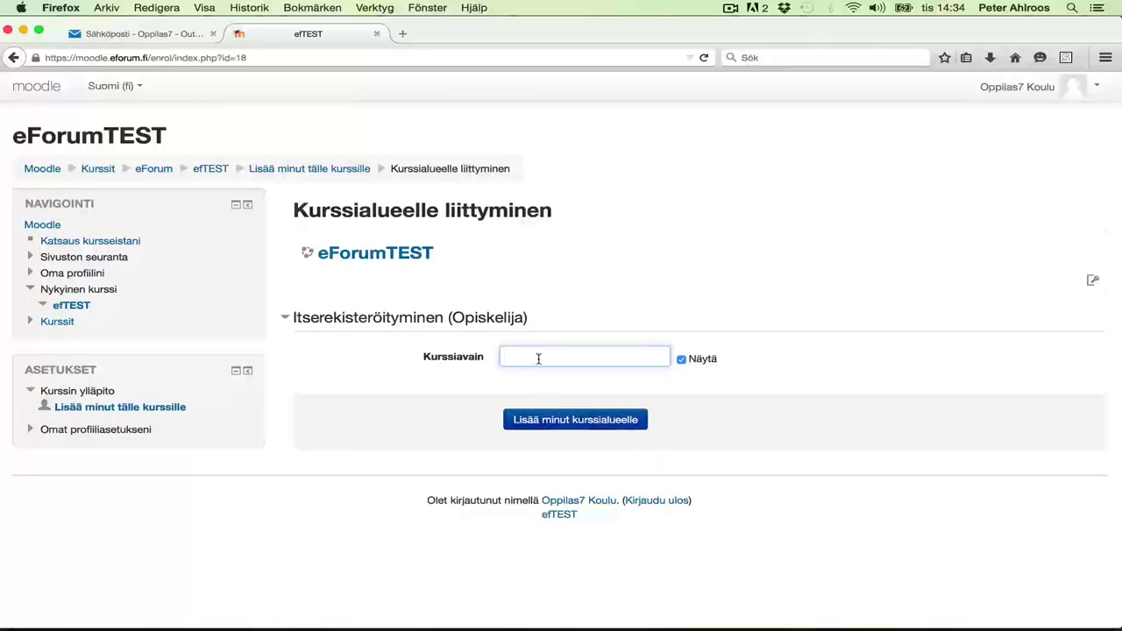
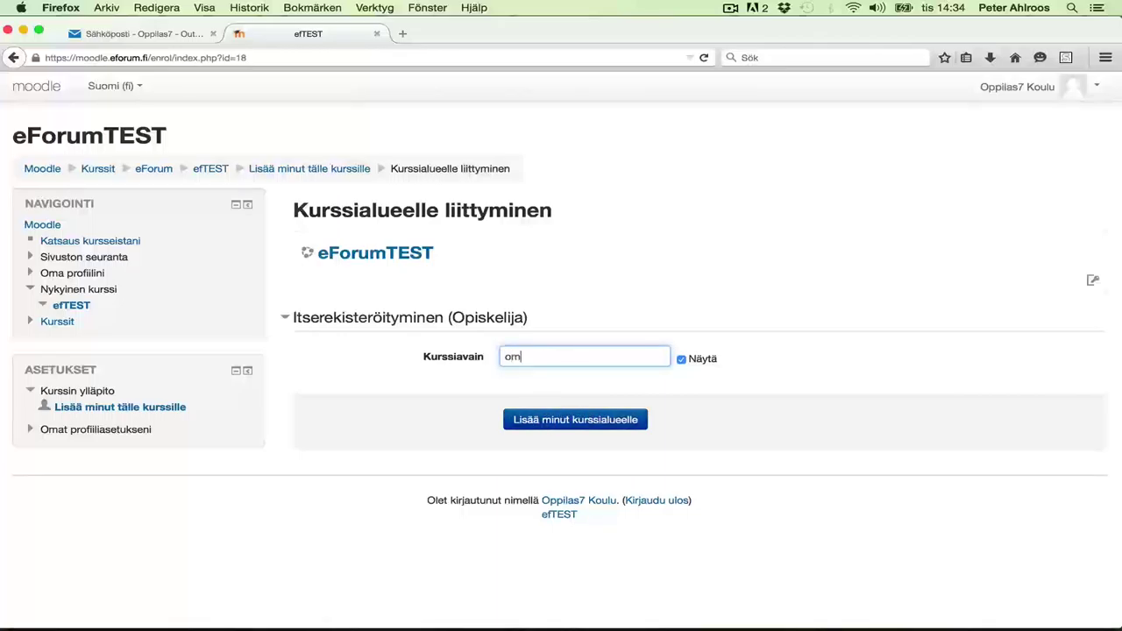
click(547, 421)
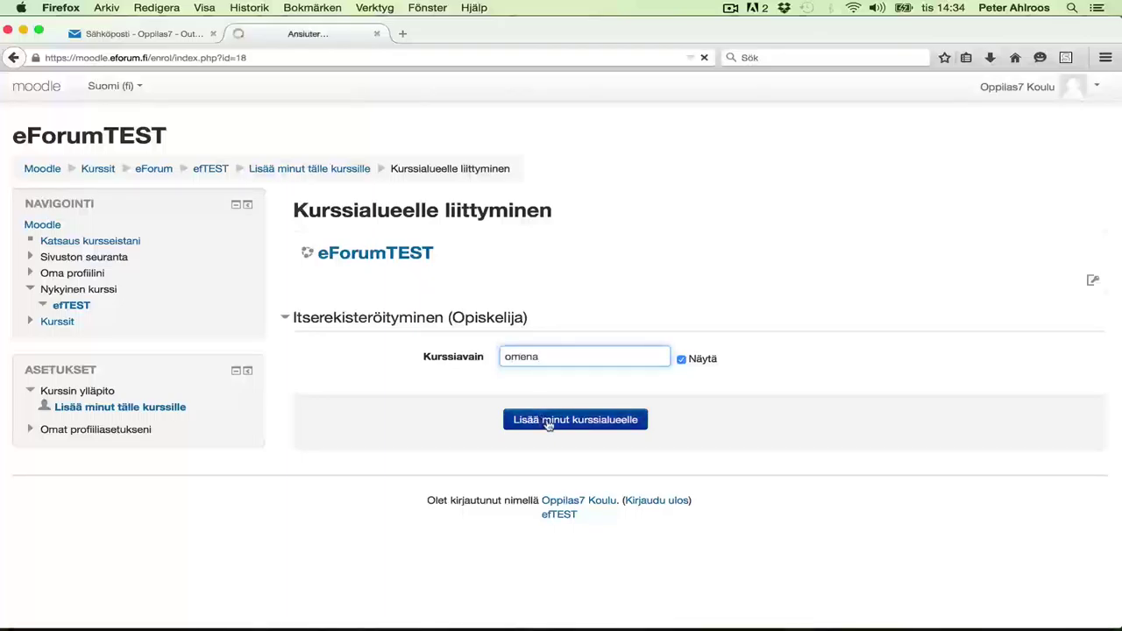